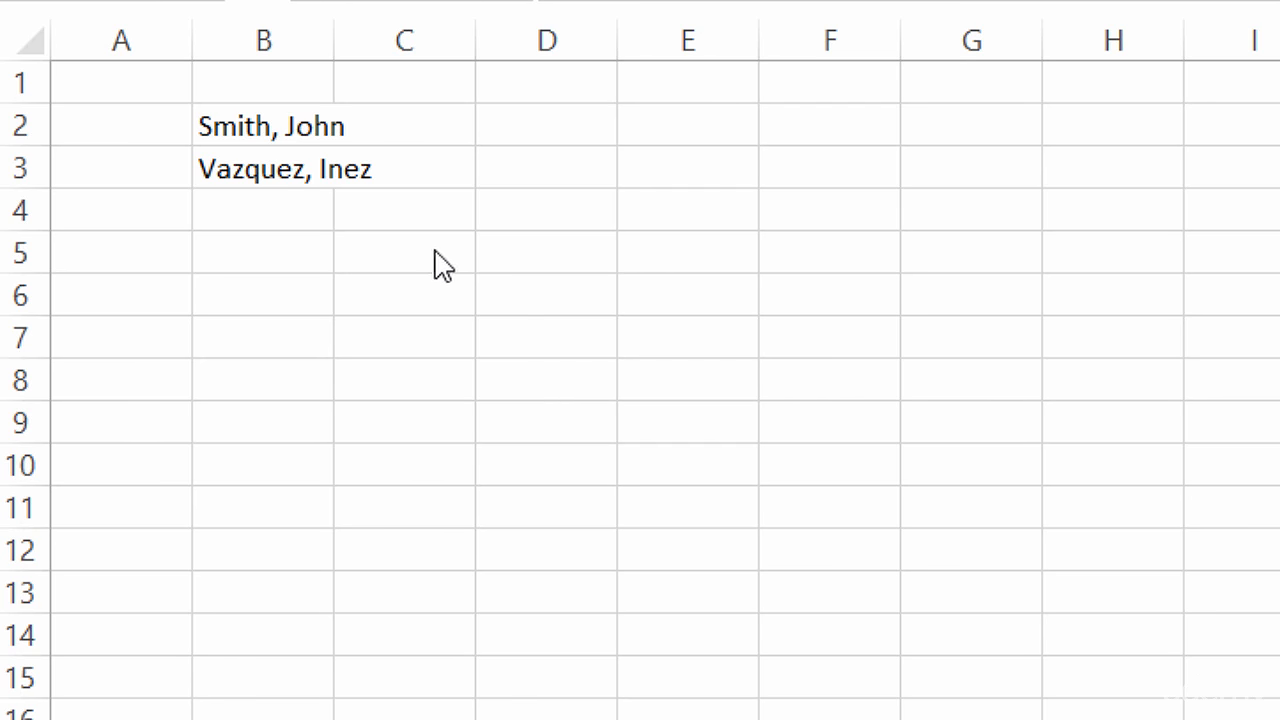
# - Enter the formula =FIND(",", B2) in cell C6 to locate the comma in the first full name
pyautogui.click(434, 292)
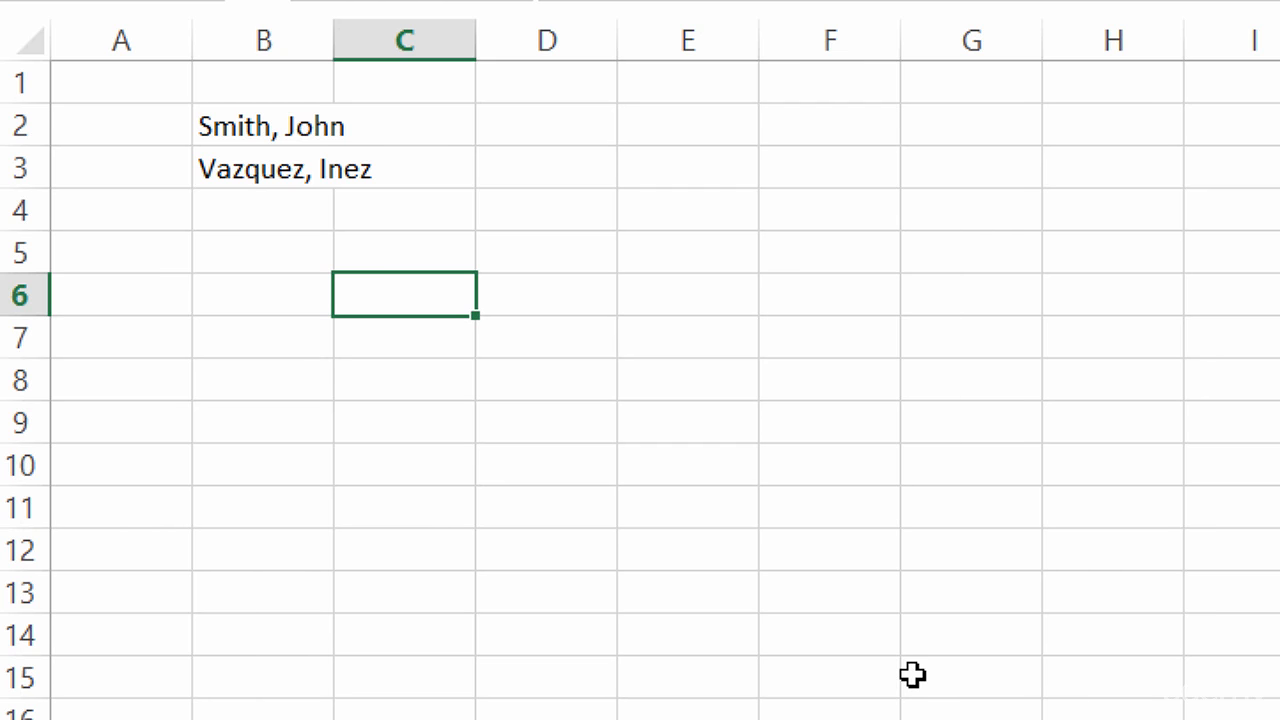
pyautogui.write('=FIND')
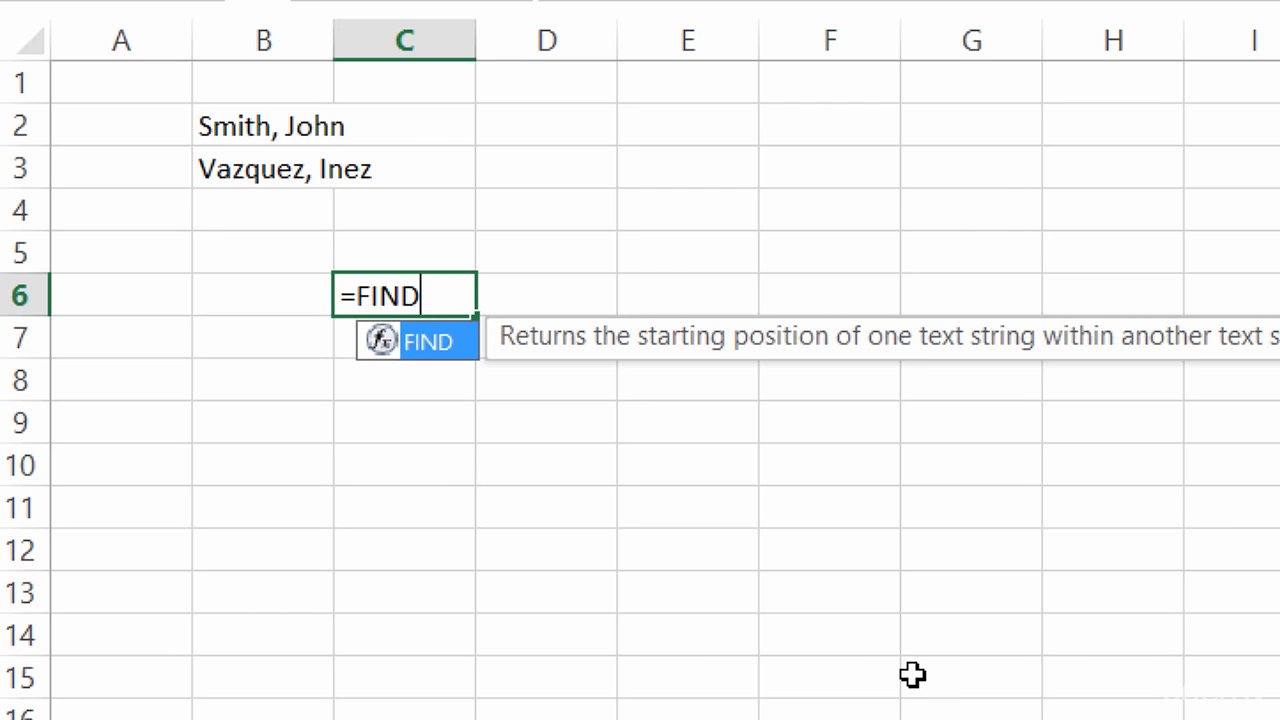
pyautogui.write('(')
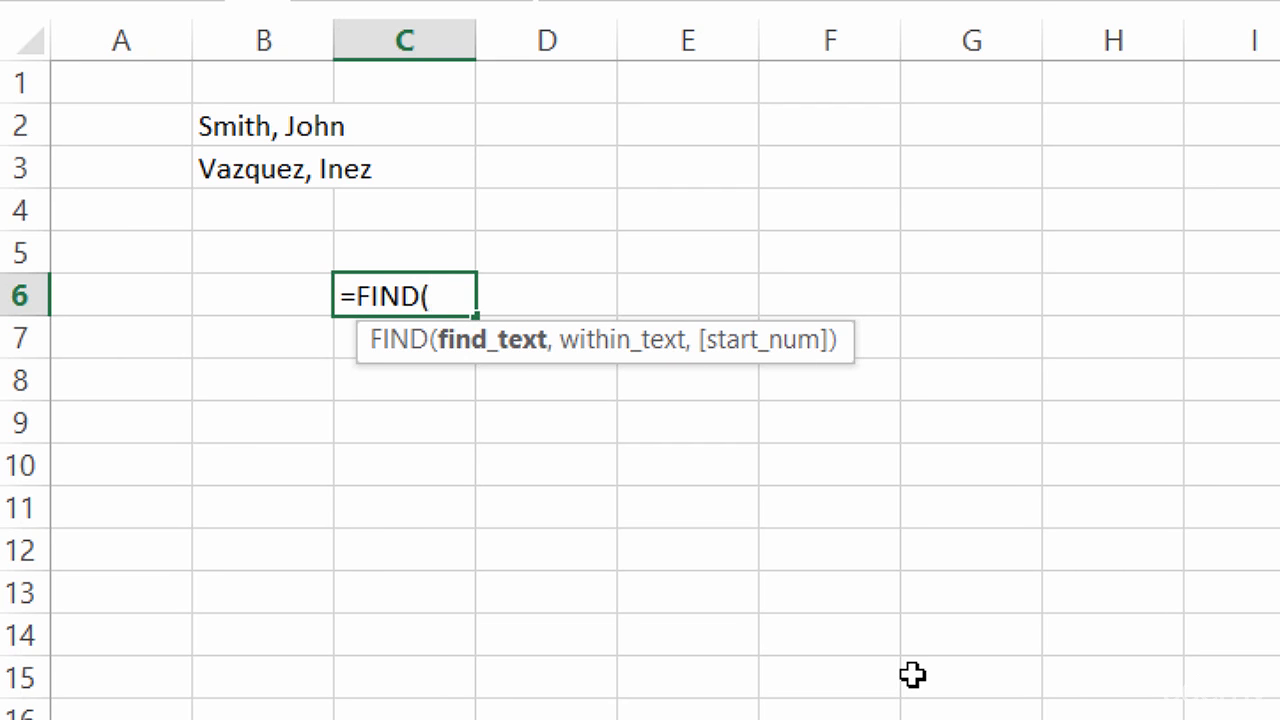
pyautogui.write('",",')
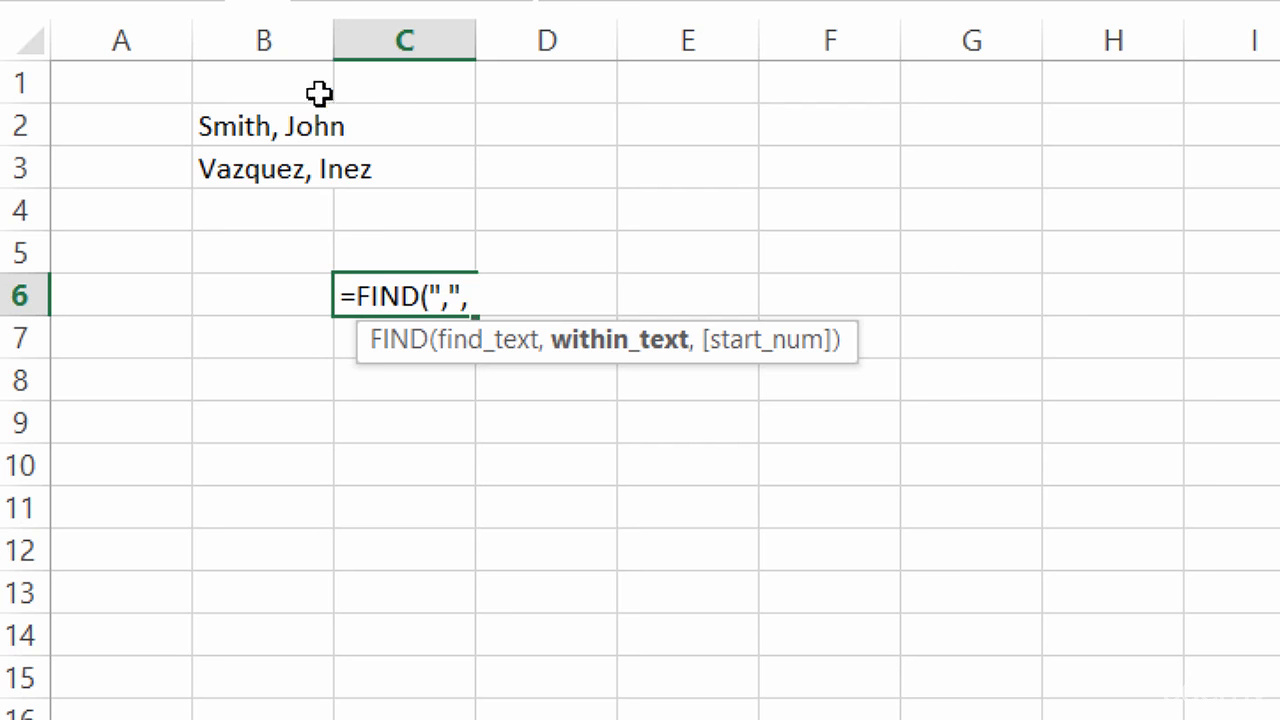
pyautogui.click(277, 124)
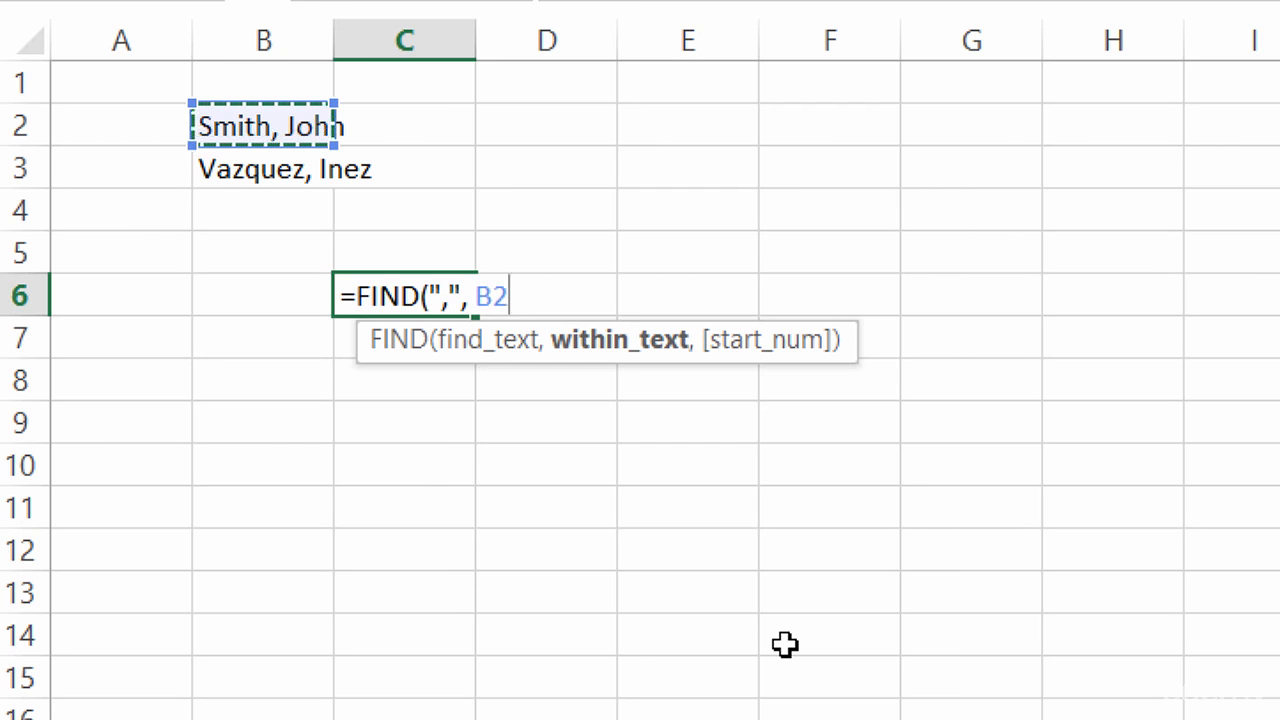
pyautogui.press('Return')
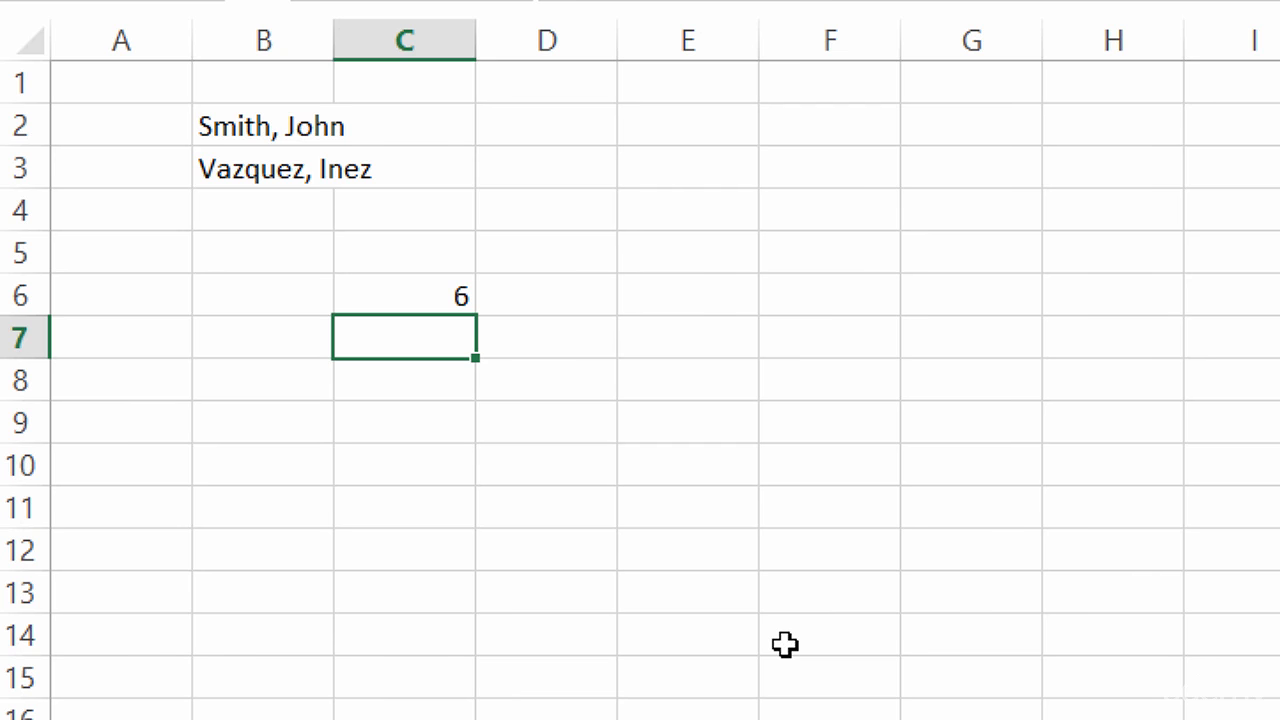
# - Enter =LEFT(B2, FIND(",", B2)-1) in cell D2 to extract the last name from B2
pyautogui.click(560, 132)
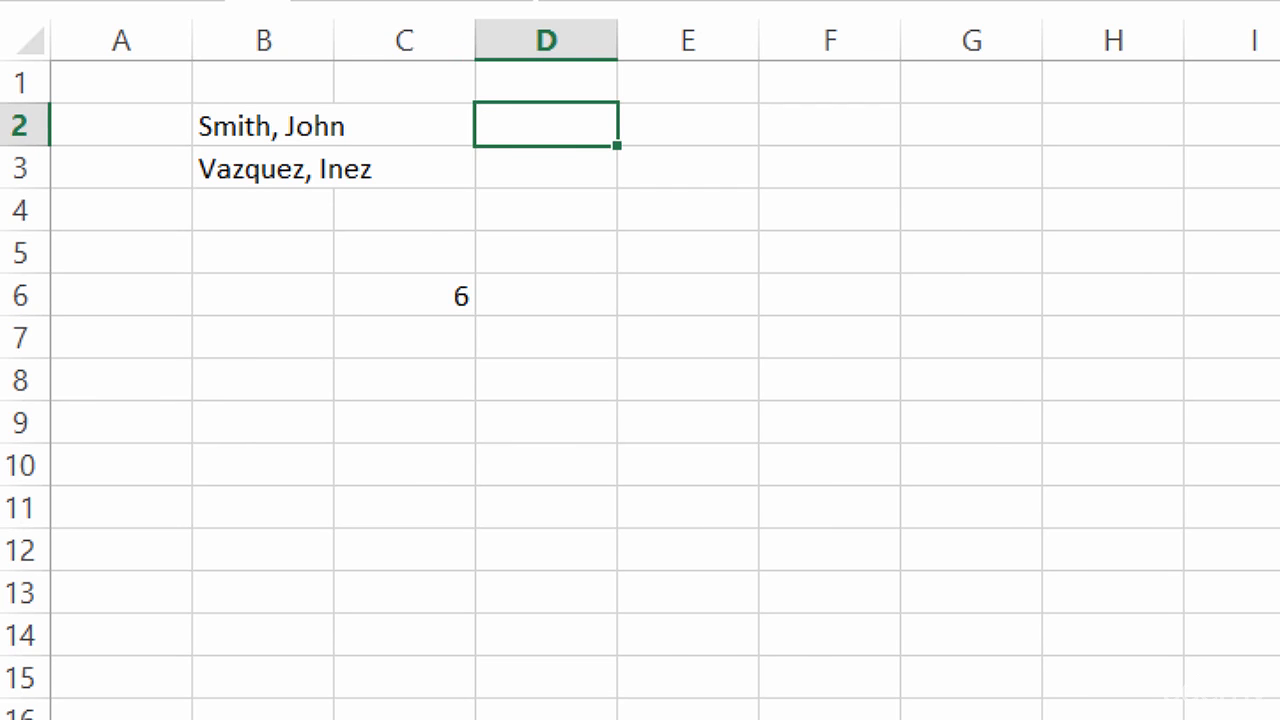
pyautogui.write('=LEf')
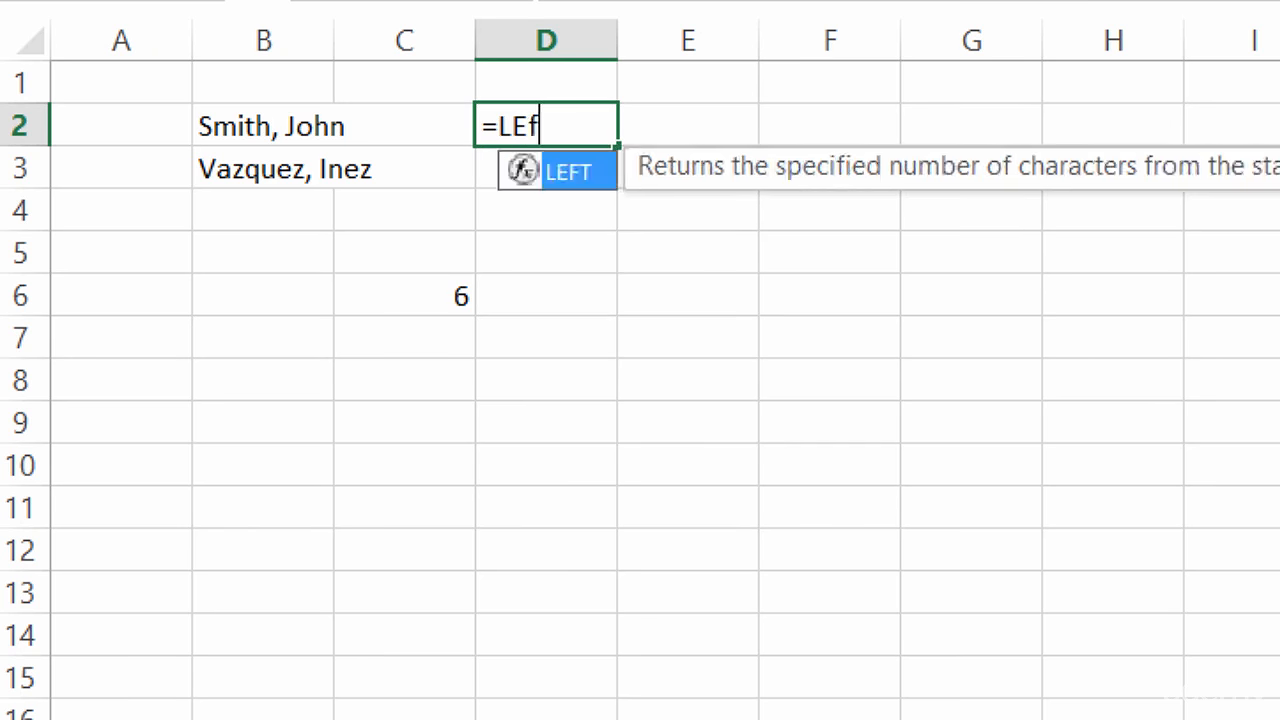
pyautogui.press('Tab')
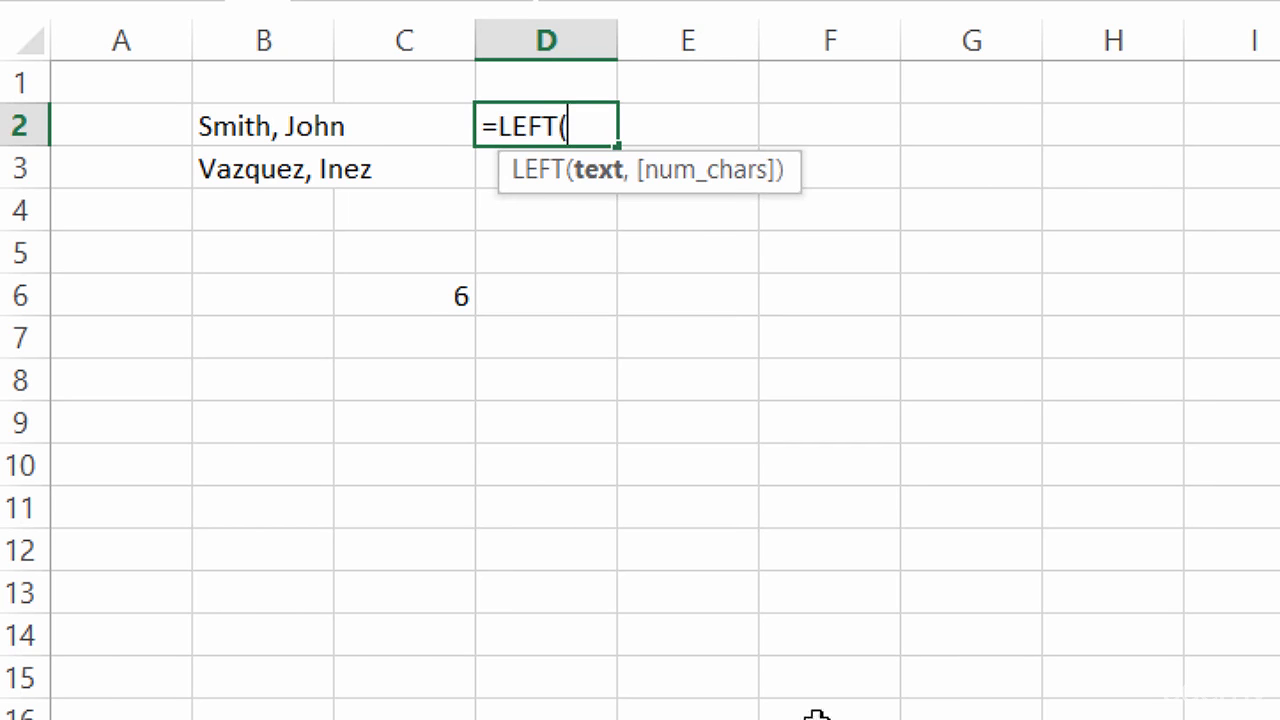
pyautogui.click(284, 128)
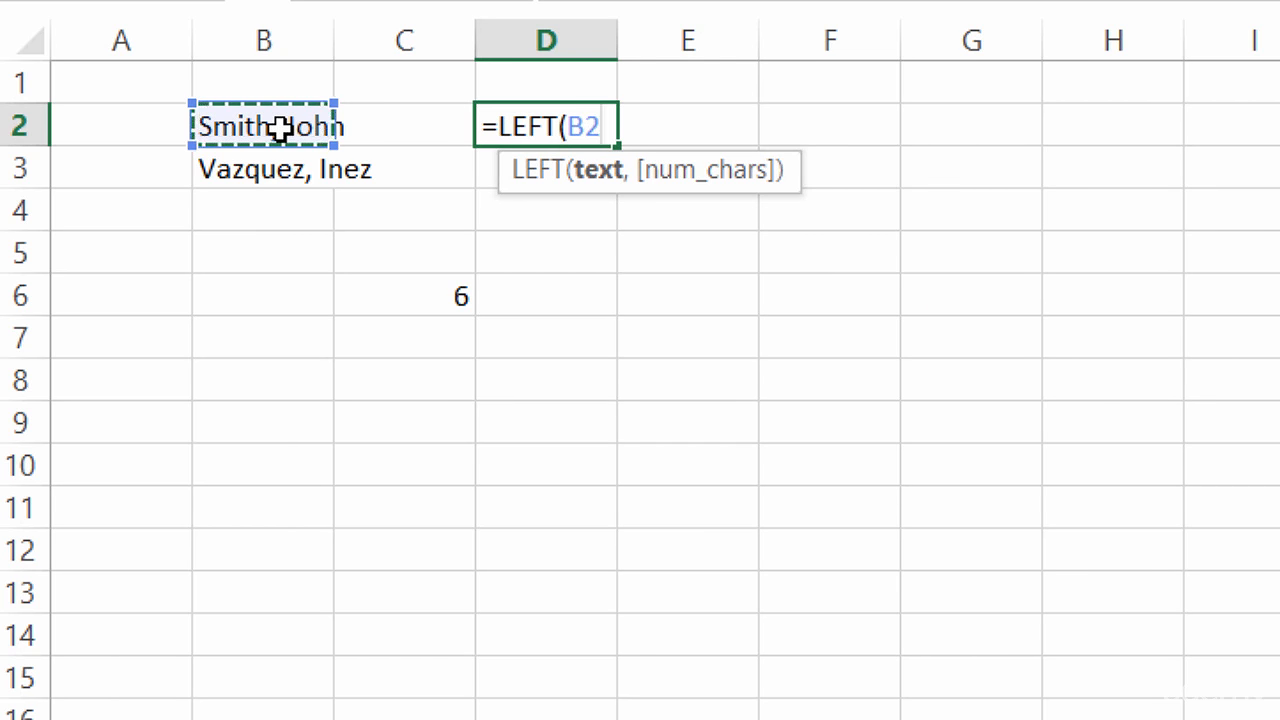
pyautogui.write(',')
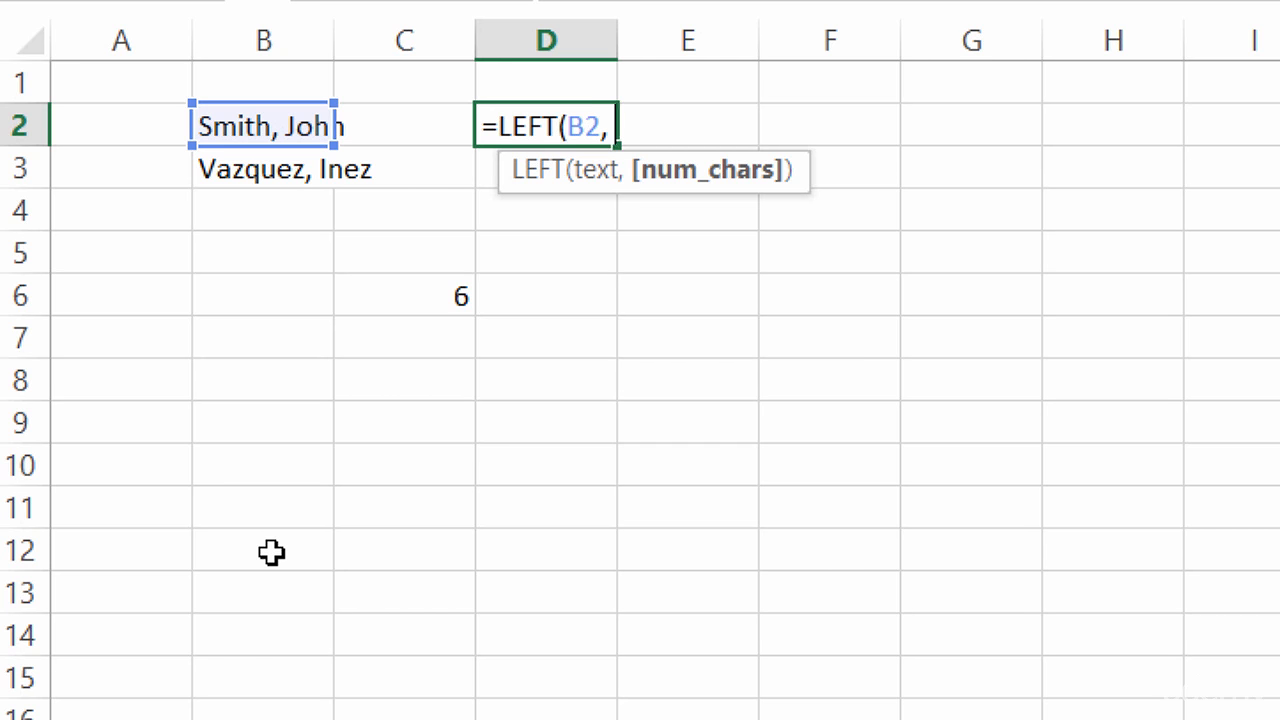
pyautogui.write('FIND(')
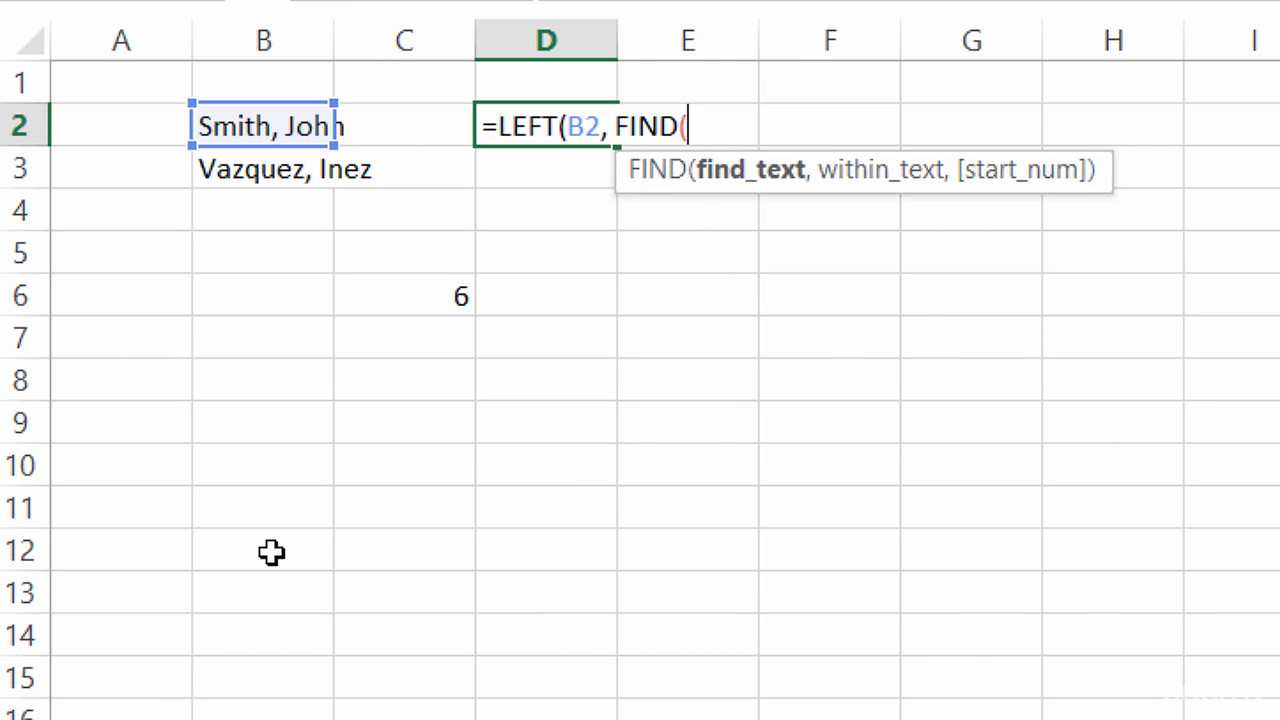
pyautogui.write('",",')
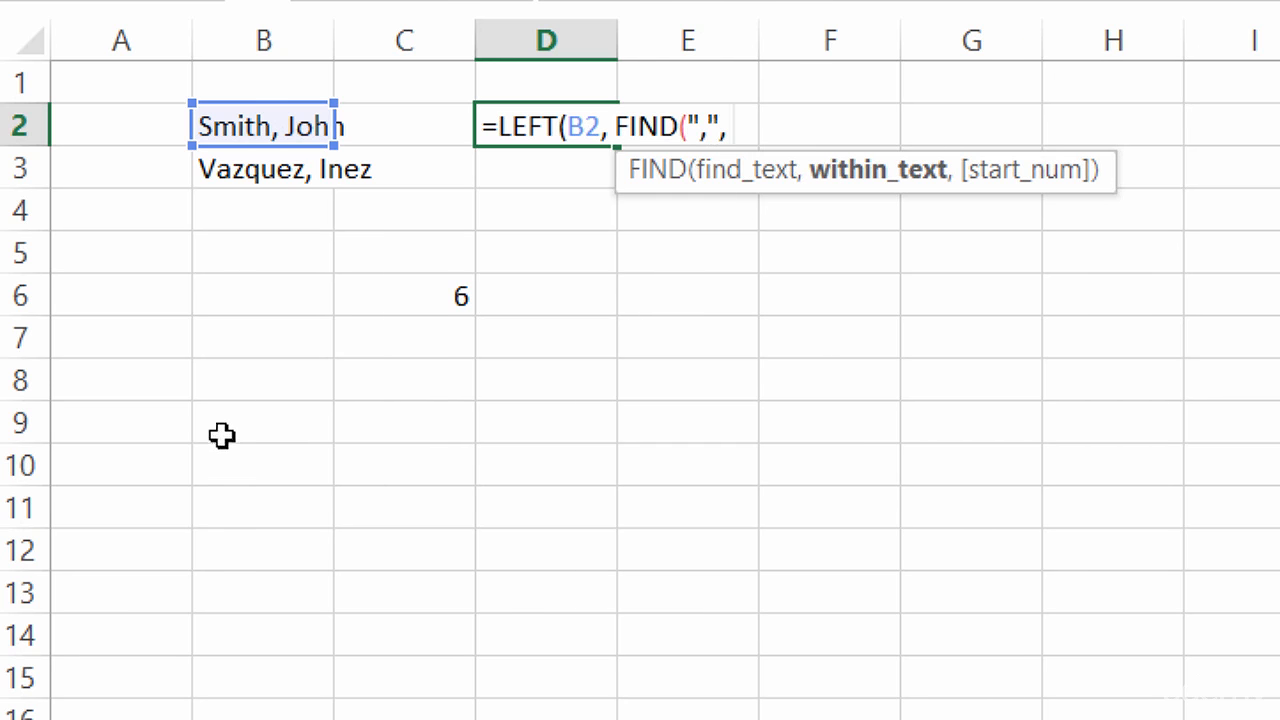
pyautogui.click(257, 126)
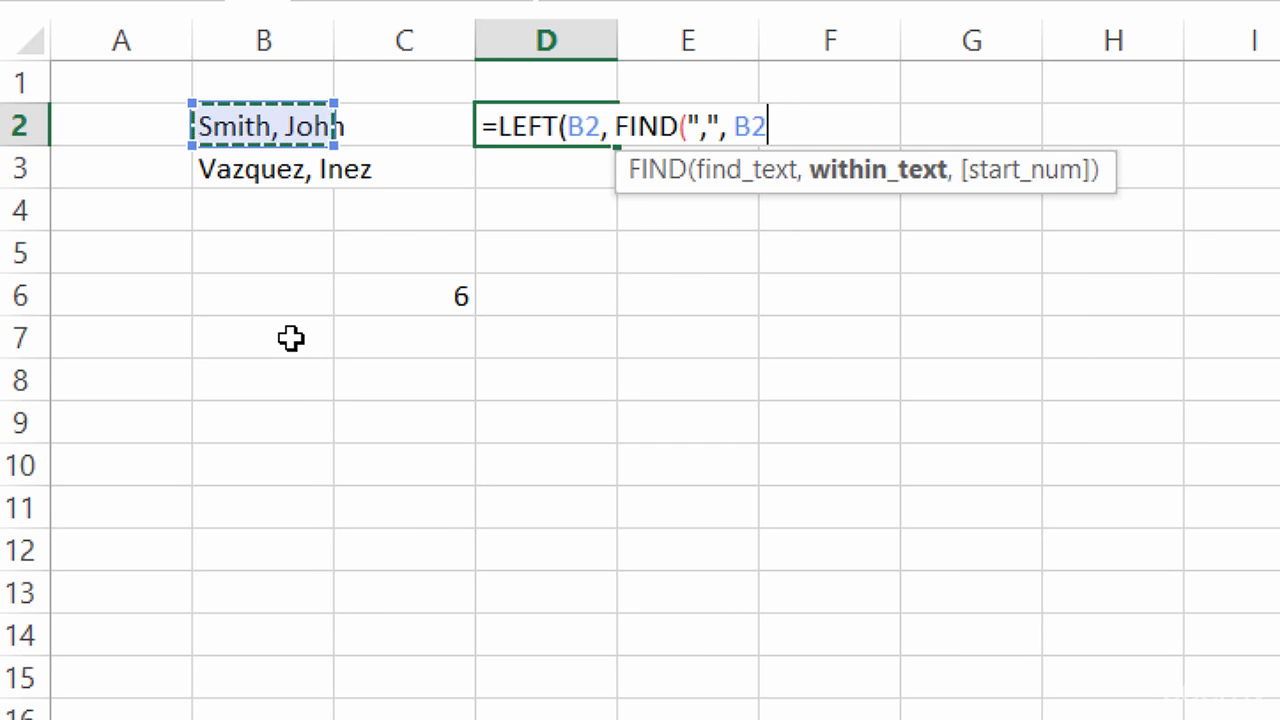
pyautogui.write(')')
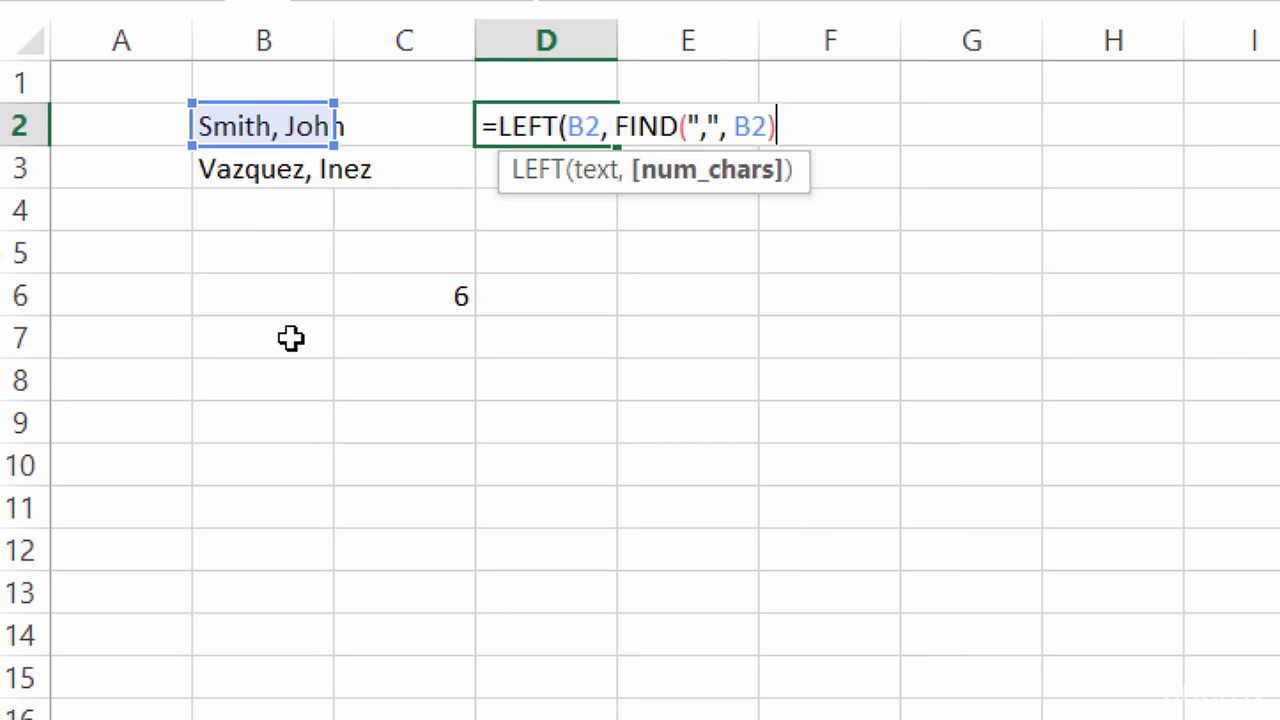
pyautogui.write('-1')
pyautogui.write(')')
pyautogui.press('Return')
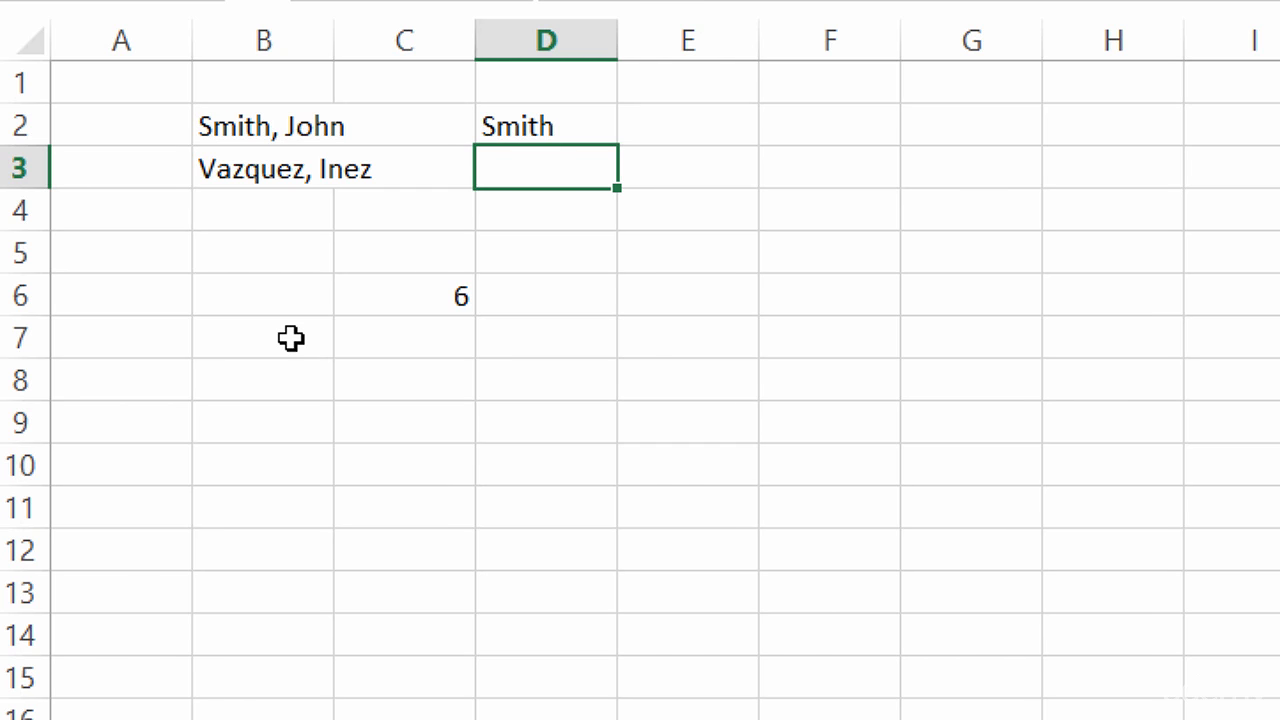
# - Enter =LEFT(B3, FIND(",", B3)-1) in cell D3 to extract the last name from B3
pyautogui.write('=LEFT(')
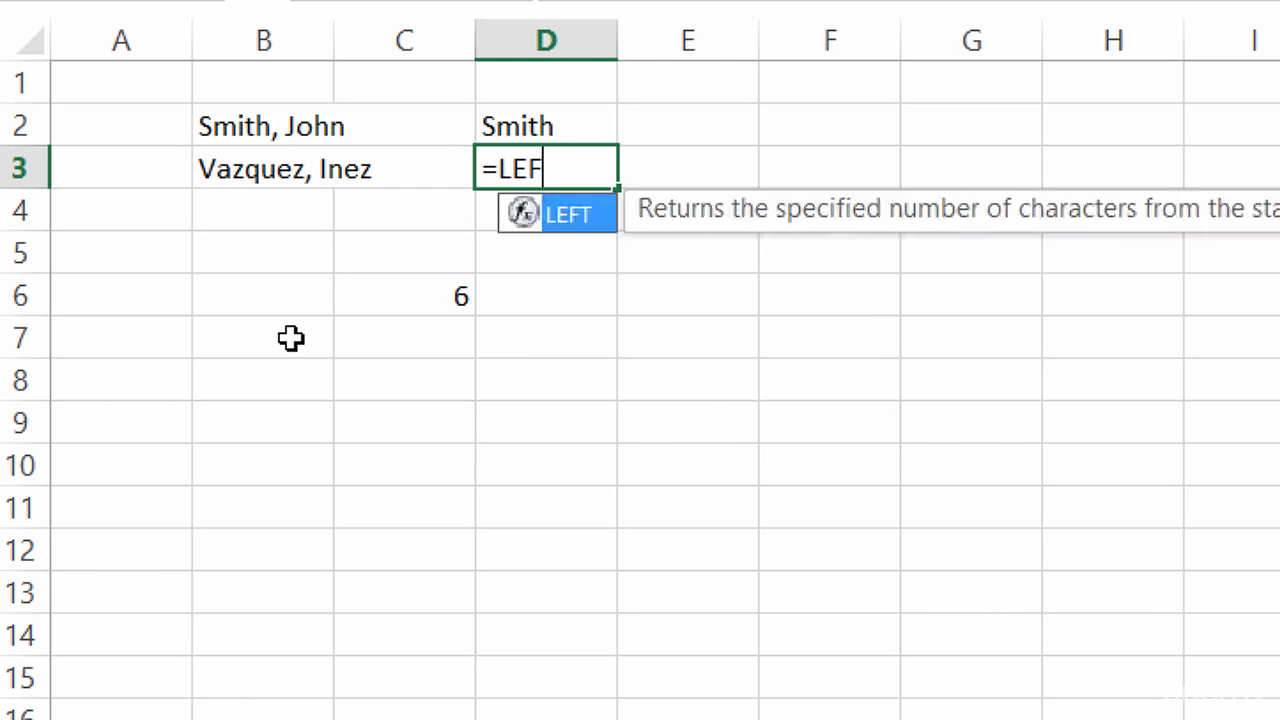
pyautogui.click(283, 168)
pyautogui.write(',')
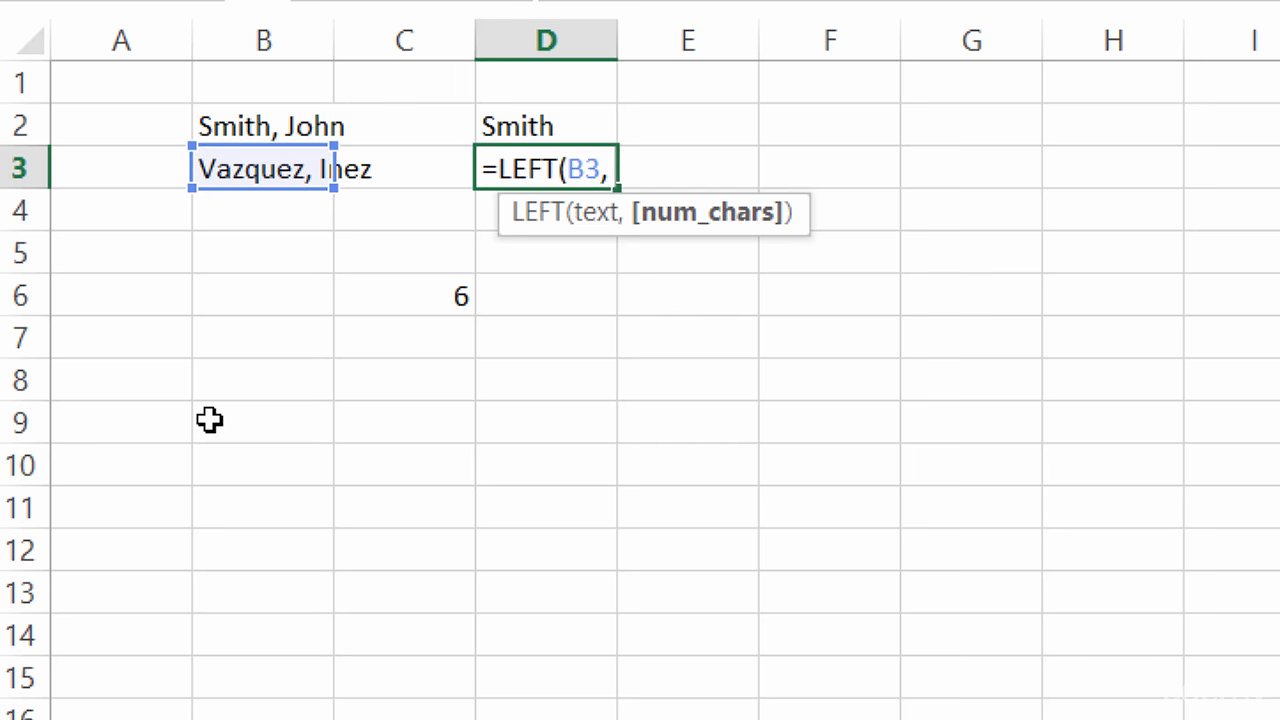
pyautogui.write(' FIND(')
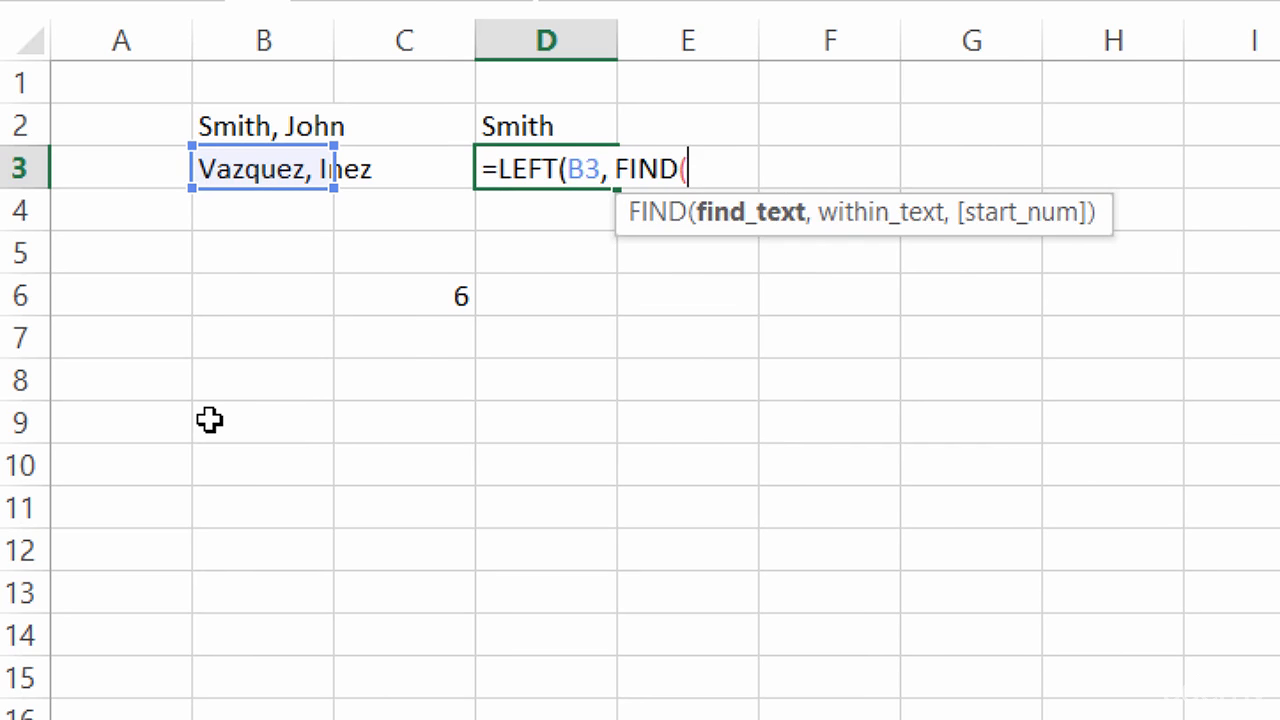
pyautogui.write('",",')
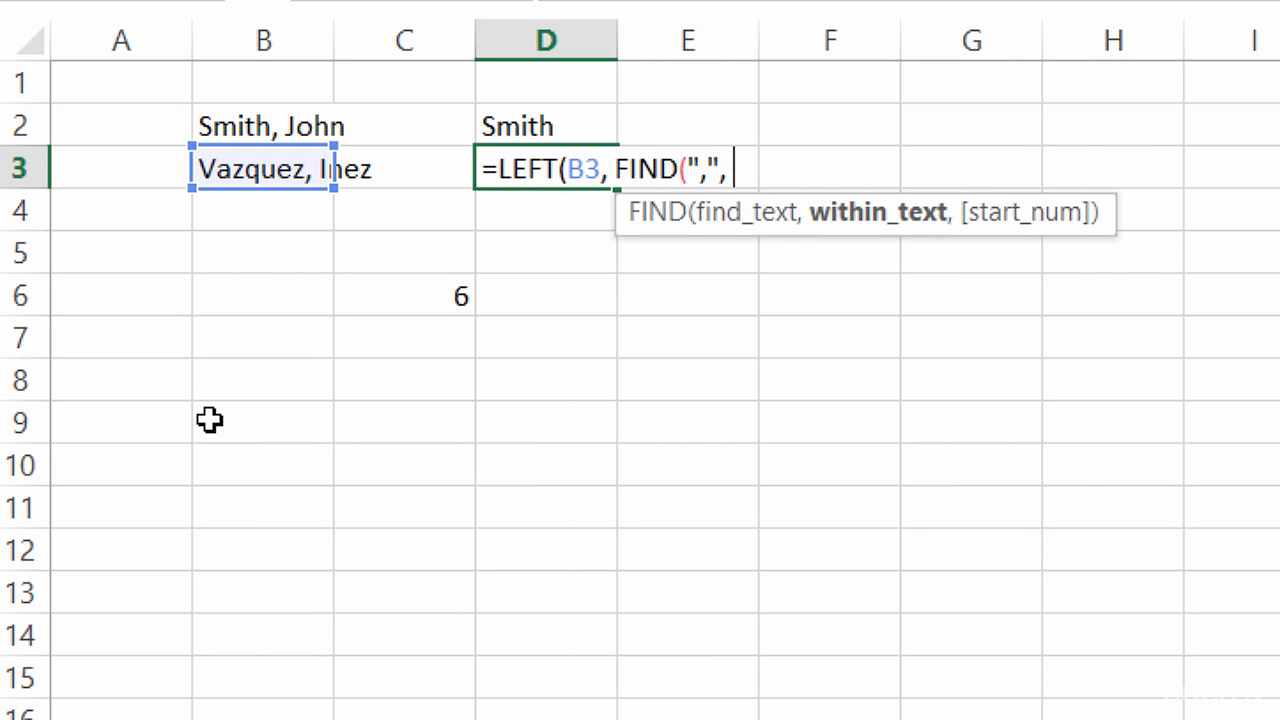
pyautogui.click(243, 163)
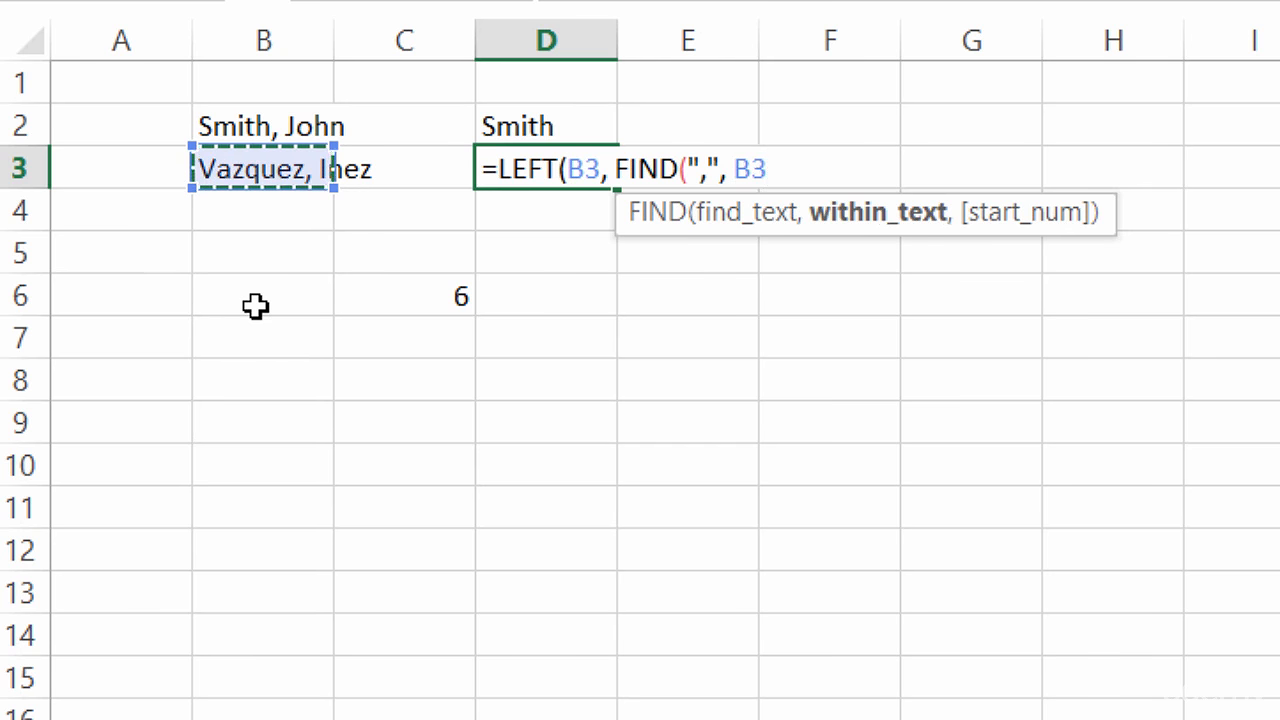
pyautogui.write(')-1')
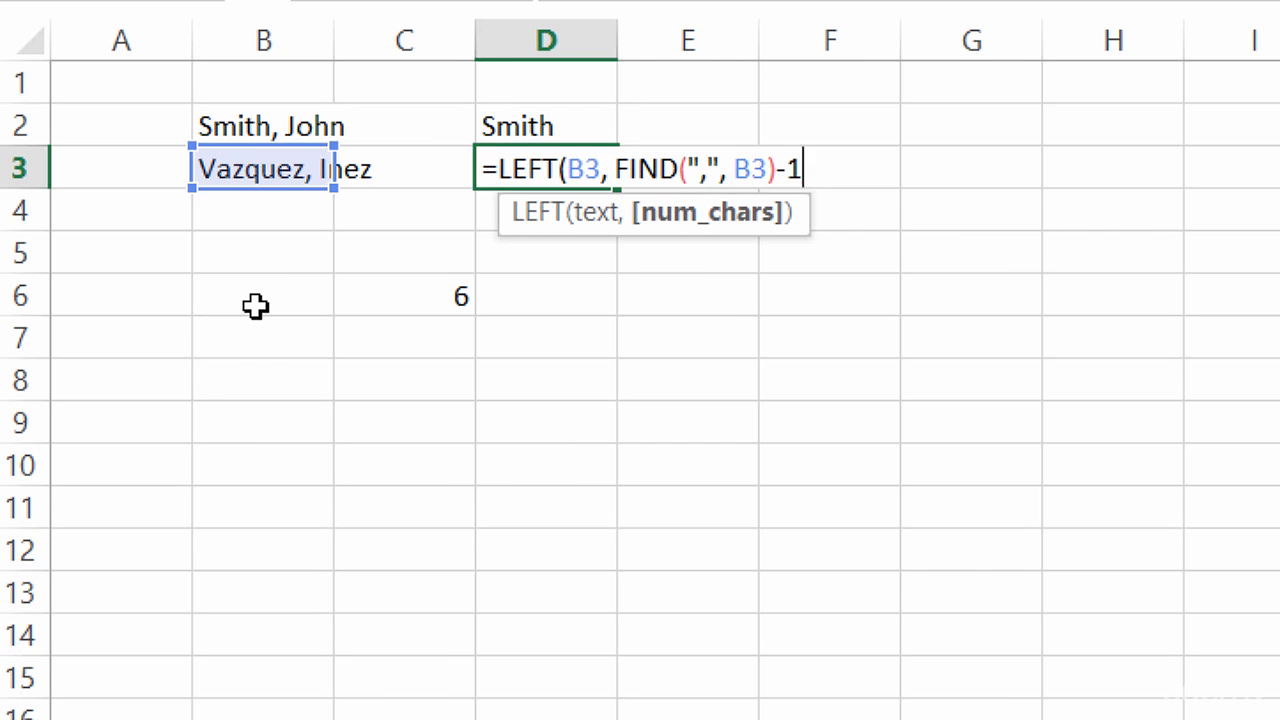
pyautogui.write(')')
pyautogui.press('Return')
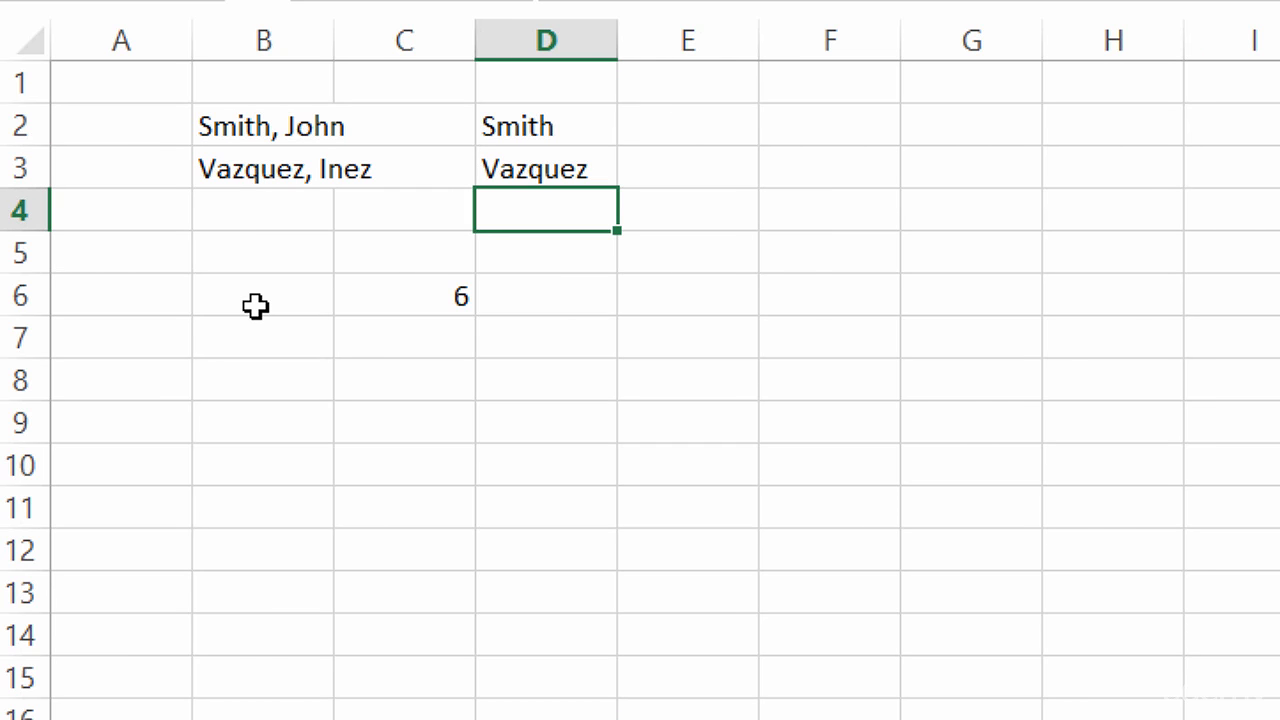
# - Auto-fit column D to the full formulas while the sheet displays formulas, and return to displaying values
pyautogui.hotkey('ctrl', '`')
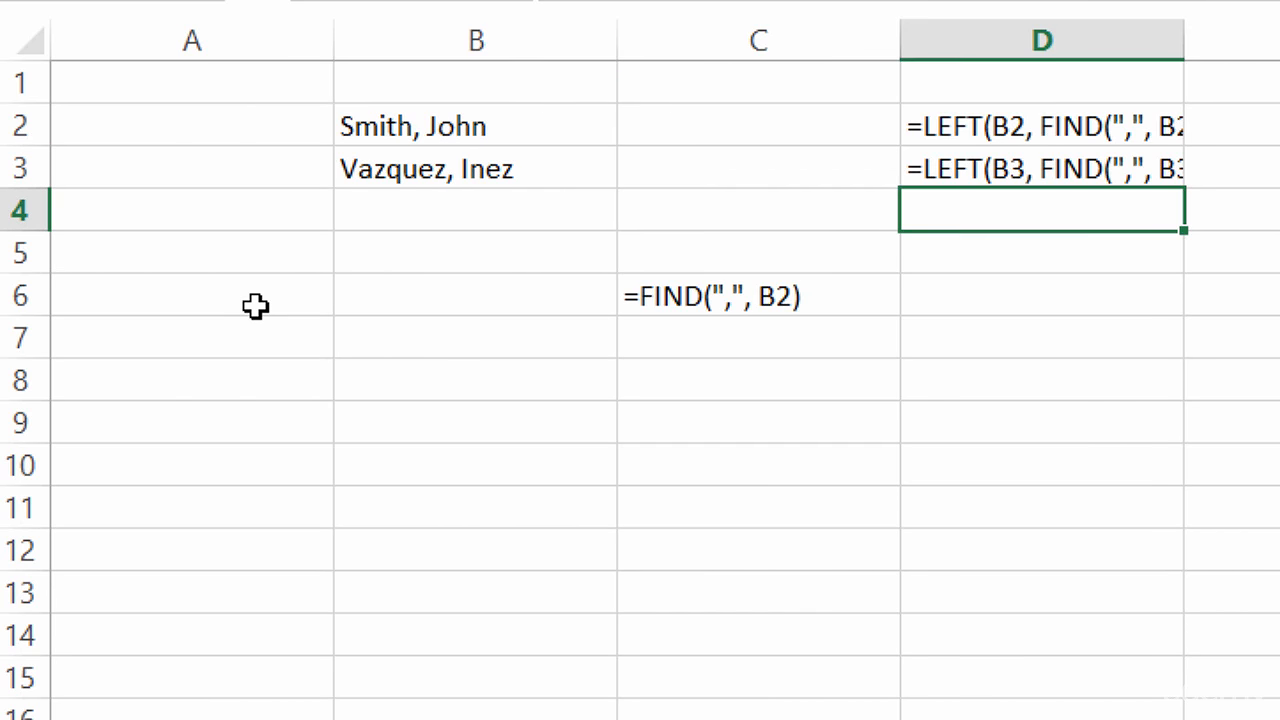
pyautogui.doubleClick(1182, 48)
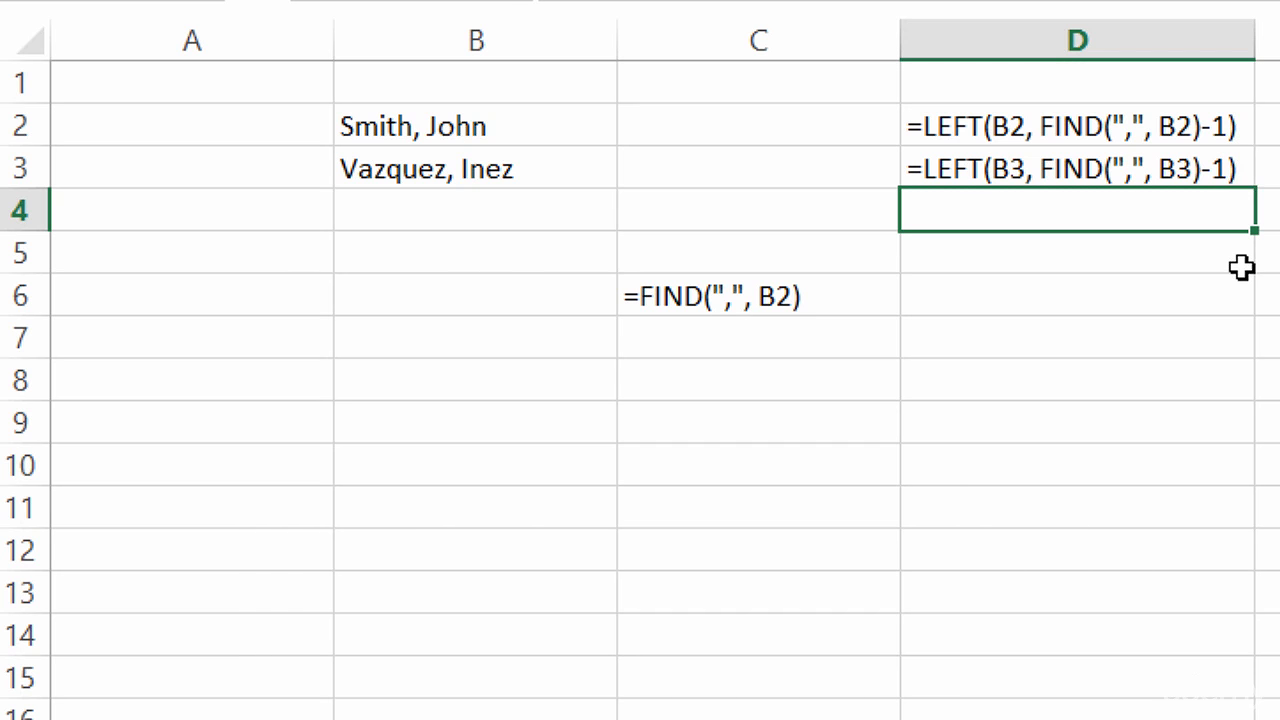
pyautogui.hotkey('ctrl', '`')
# - Remove the -1 from the formula in cell D2 so it reads =LEFT(B2, FIND(",", B2))
pyautogui.click(589, 131)
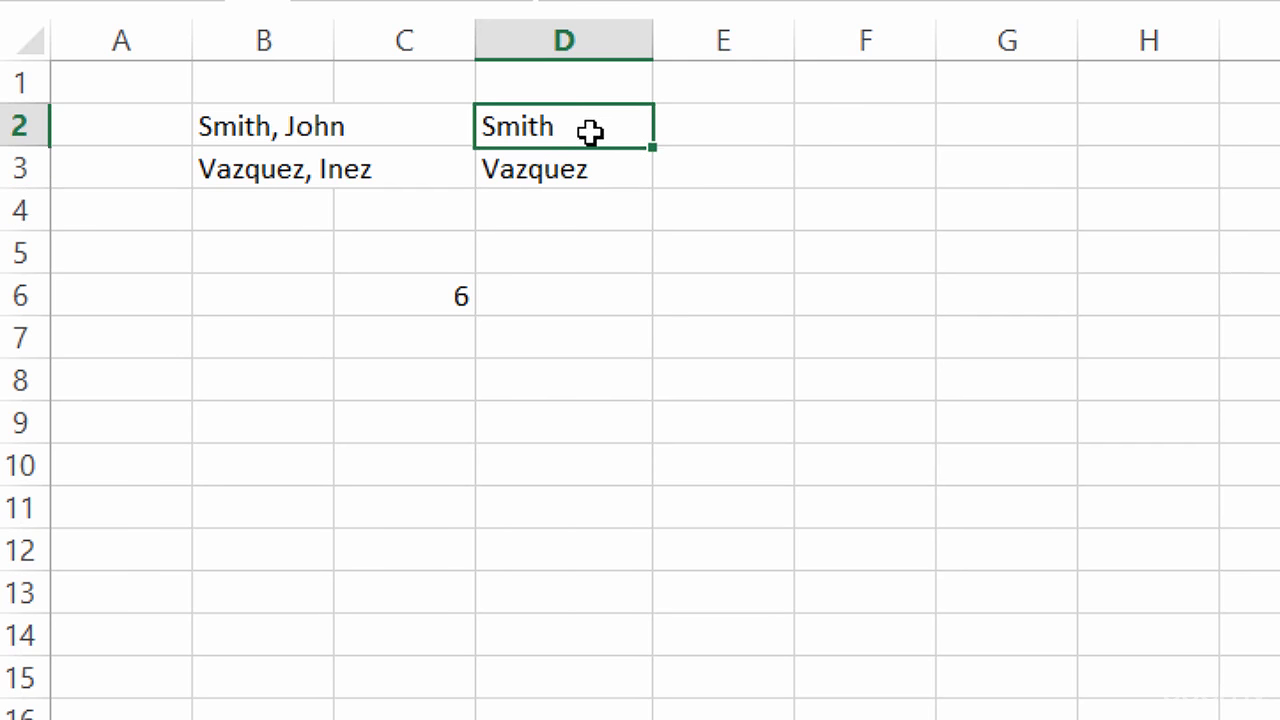
pyautogui.click(864, 1)
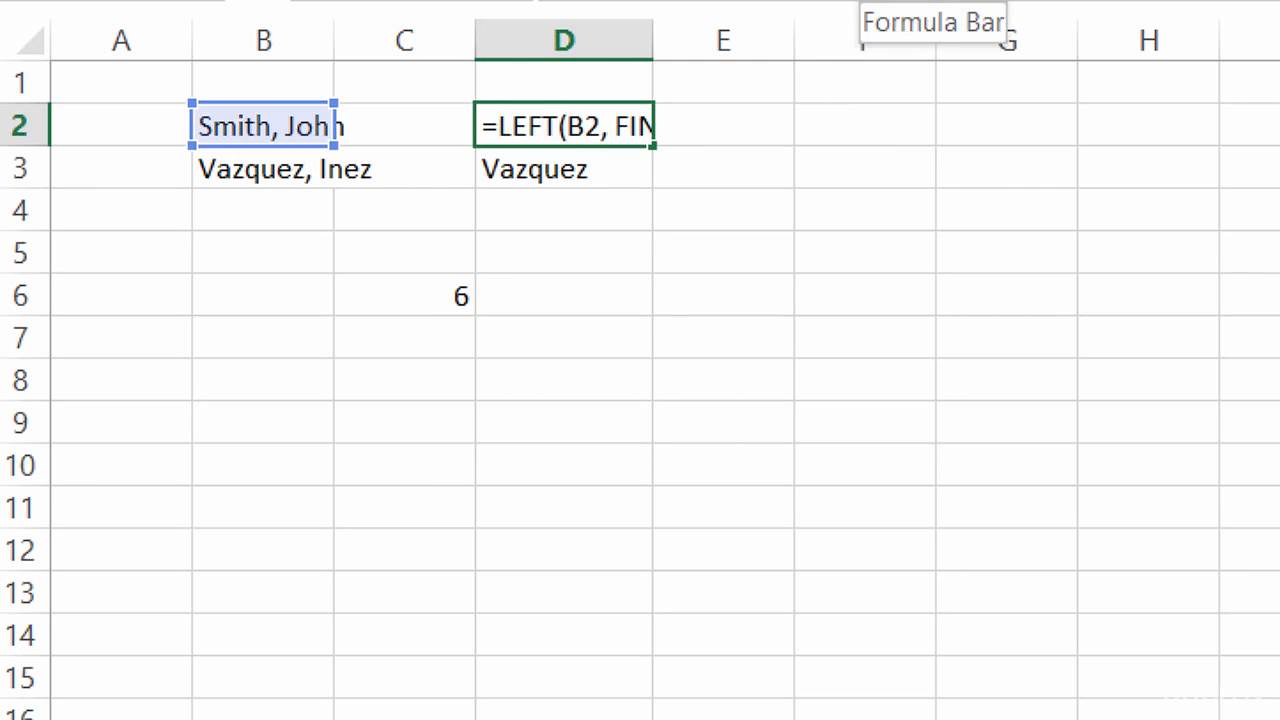
pyautogui.write('D(",", B2))')
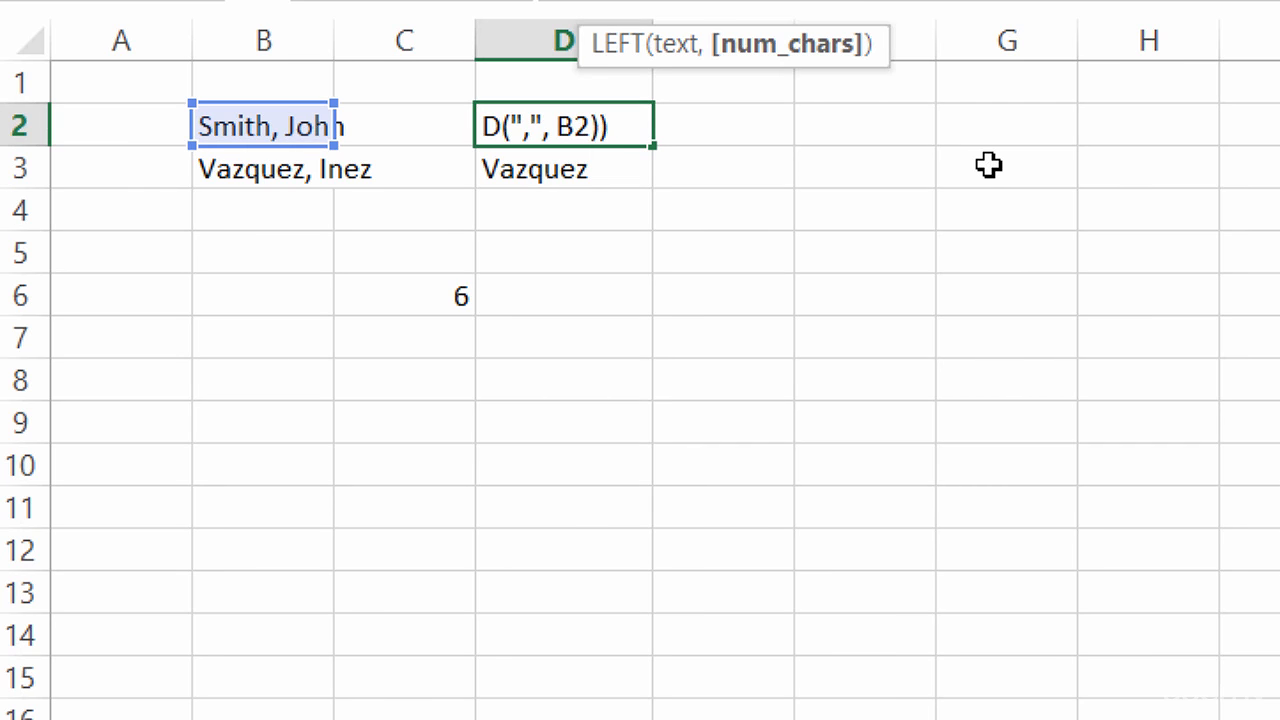
pyautogui.press('Return')
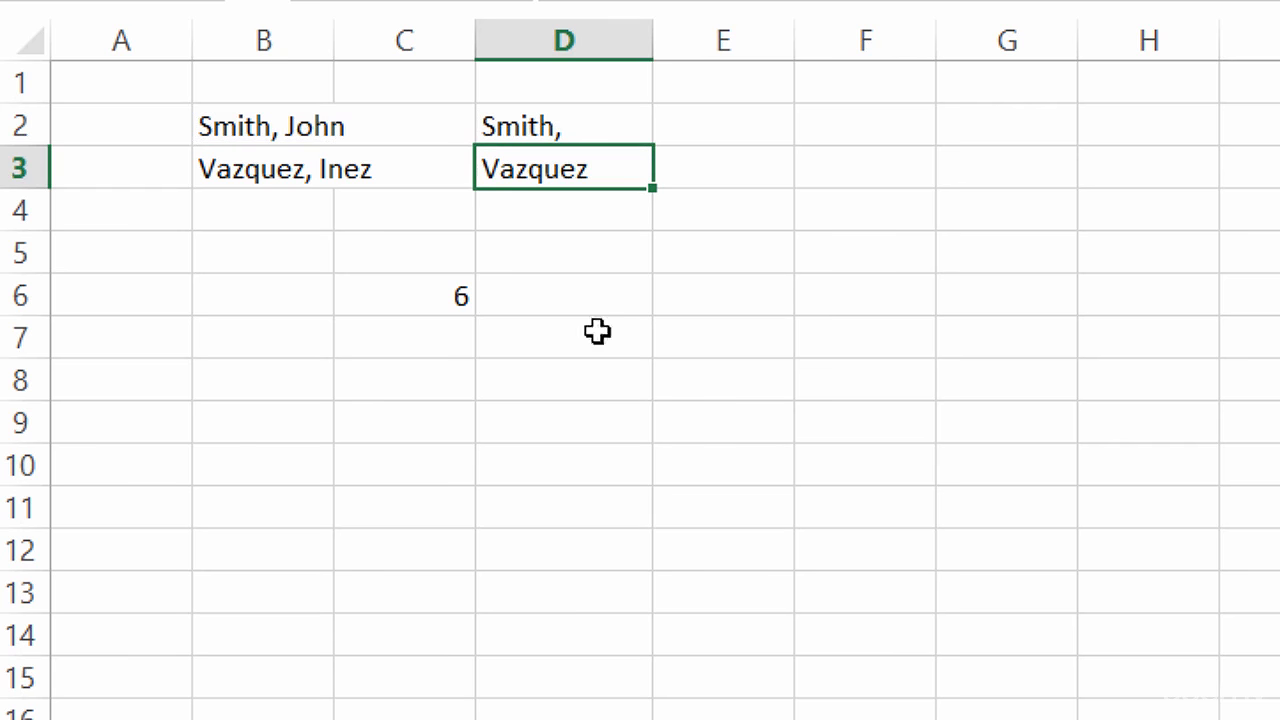